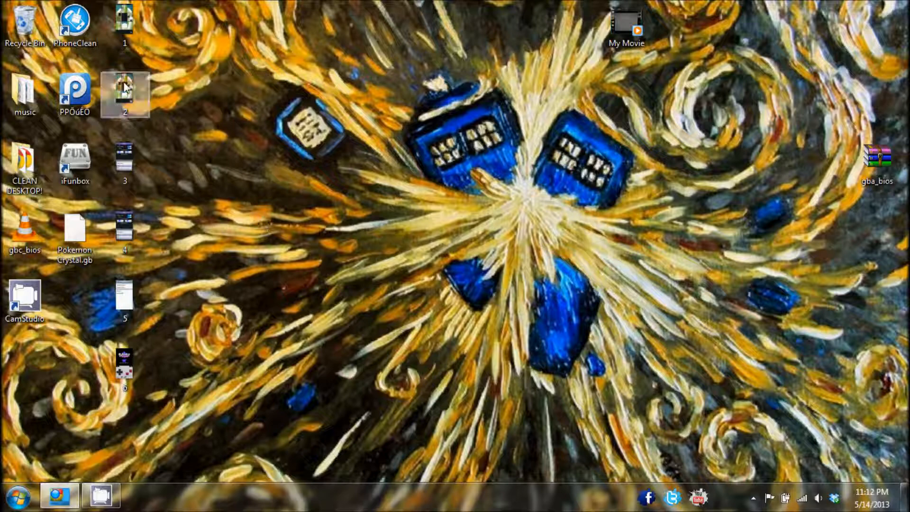
Launch PP Assistant maximized and go to the official app store pages.
{"action": "left_click", "coordinate": [74, 96]}
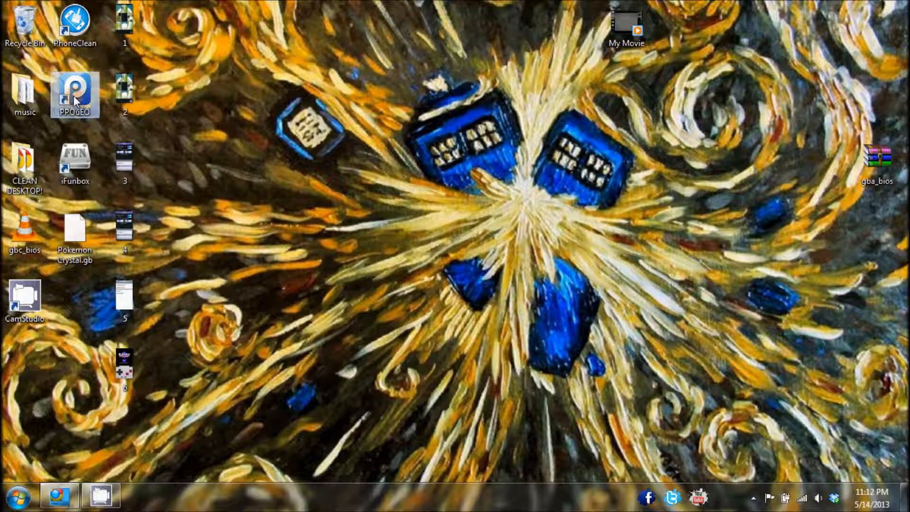
{"action": "double_click", "coordinate": [73, 95]}
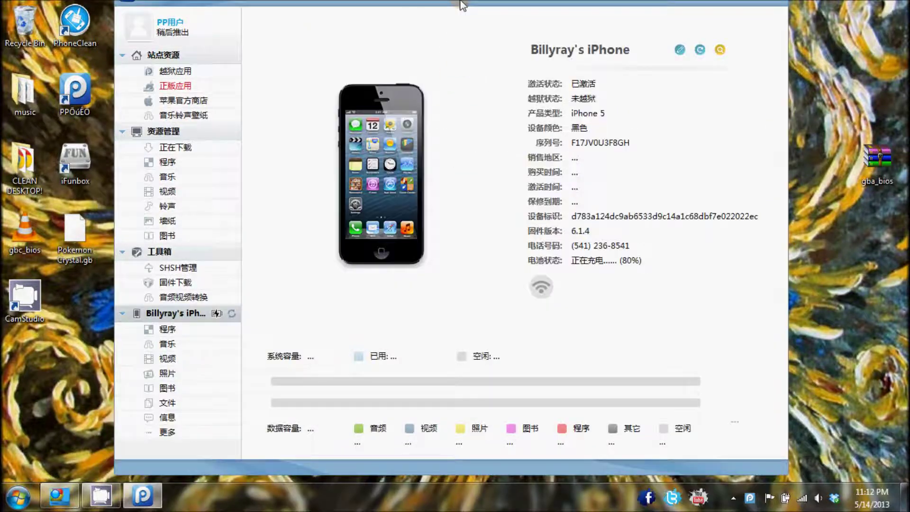
{"action": "double_click", "coordinate": [461, 3]}
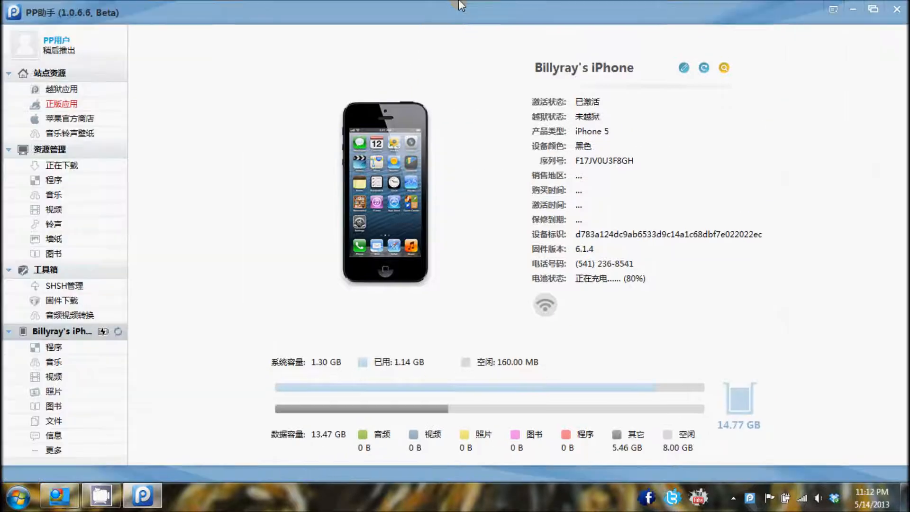
{"action": "left_click", "coordinate": [55, 105]}
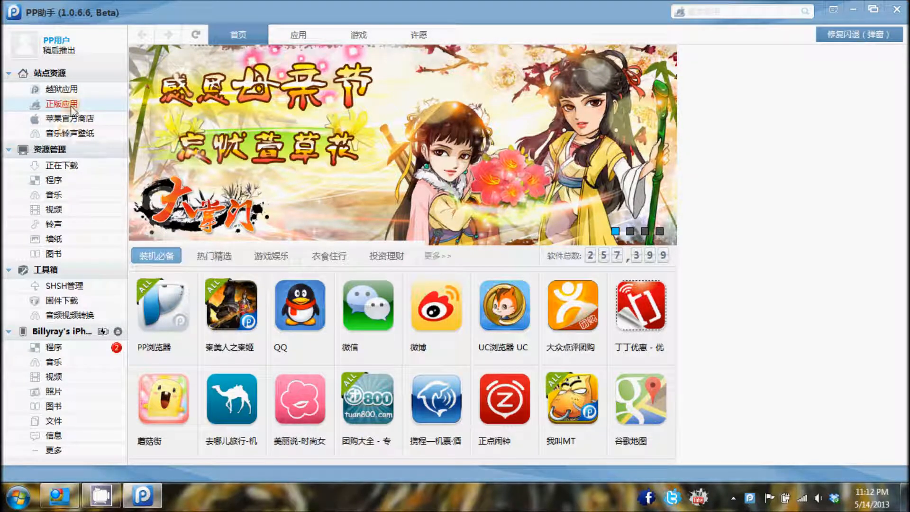
Search the app store for "slider".
{"action": "left_click", "coordinate": [712, 12]}
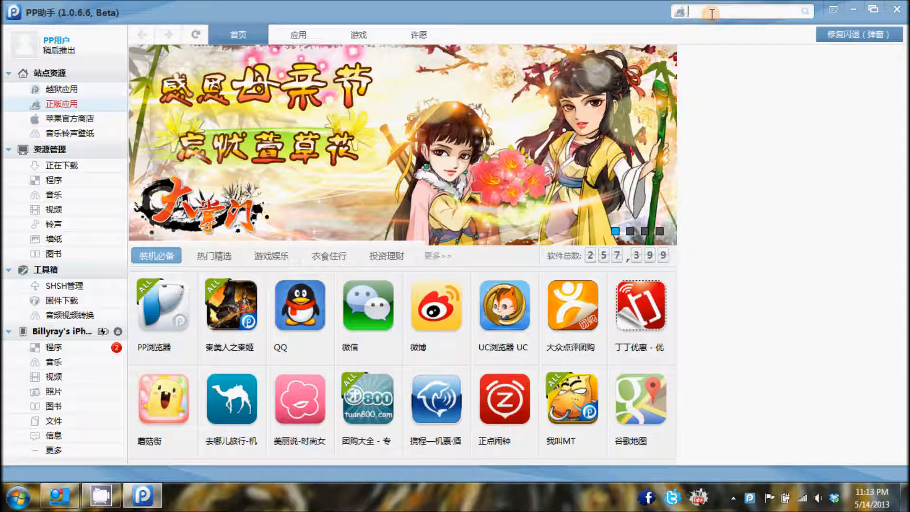
{"action": "type", "text": "sli"}
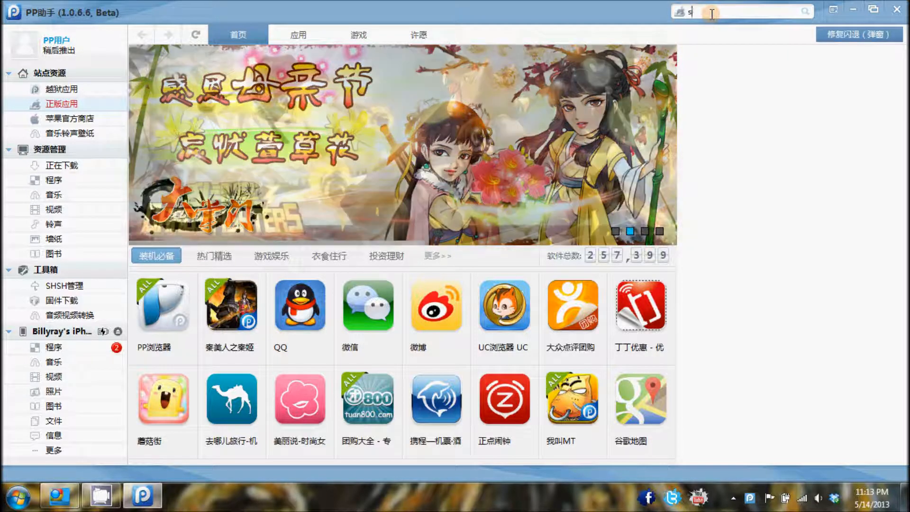
{"action": "type", "text": "der"}
{"action": "key", "text": "Return"}
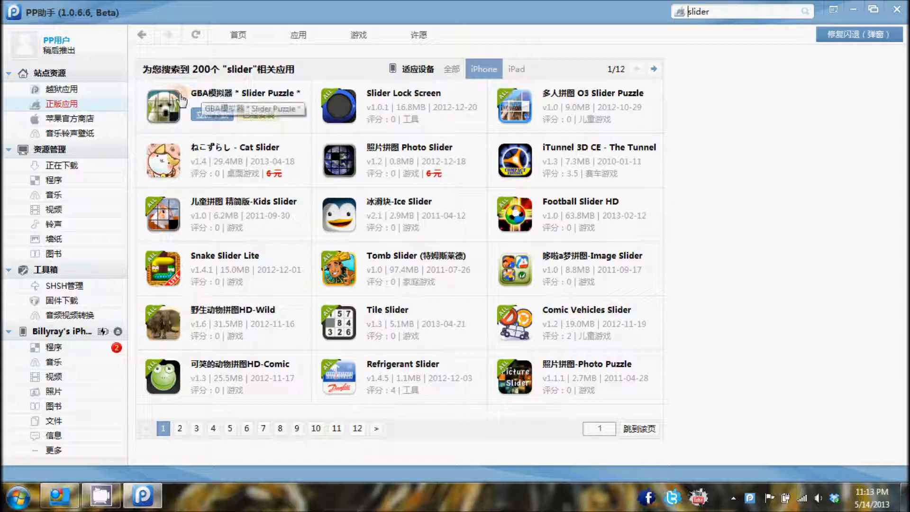
{"action": "mouse_move", "coordinate": [239, 98]}
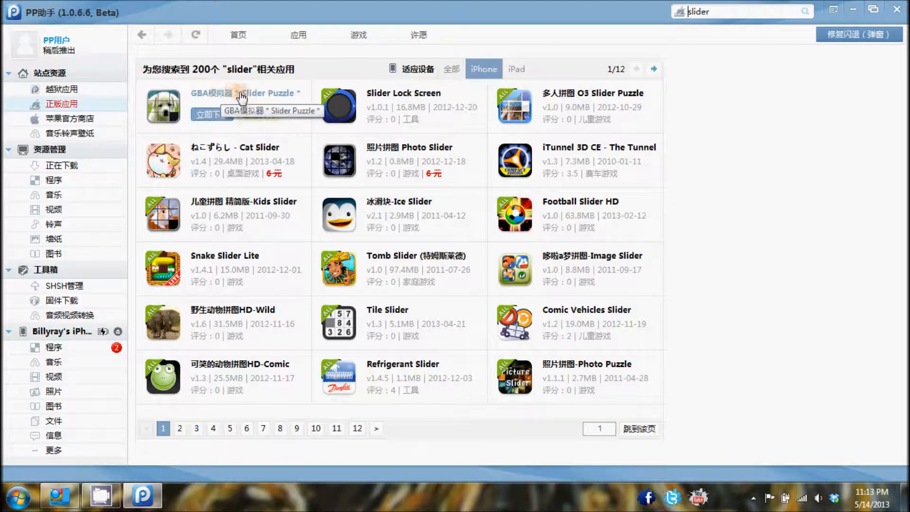
Start downloading the Slider Puzzle emulator and view the current downloads.
{"action": "left_click", "coordinate": [215, 117]}
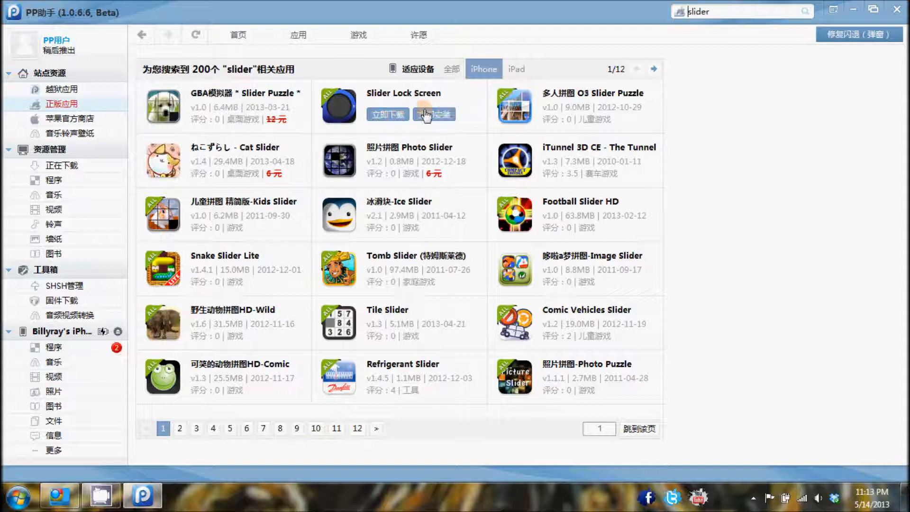
{"action": "left_click", "coordinate": [199, 119]}
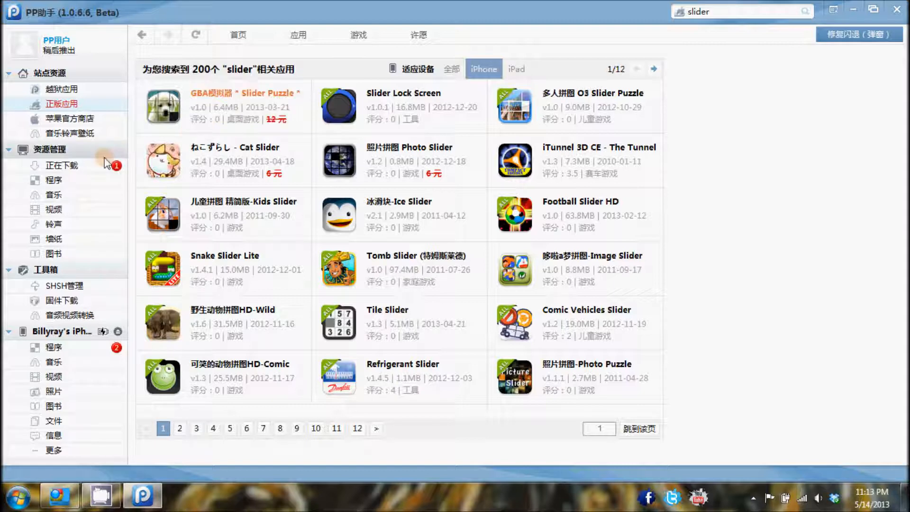
{"action": "left_click", "coordinate": [62, 165]}
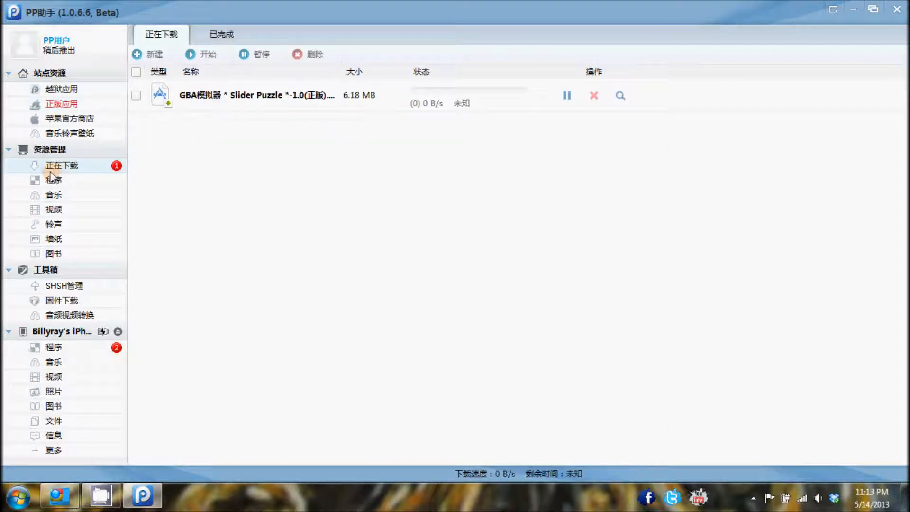
Delete the Slider Puzzle download, confirm, and show the library's stored apps.
{"action": "left_click", "coordinate": [136, 96]}
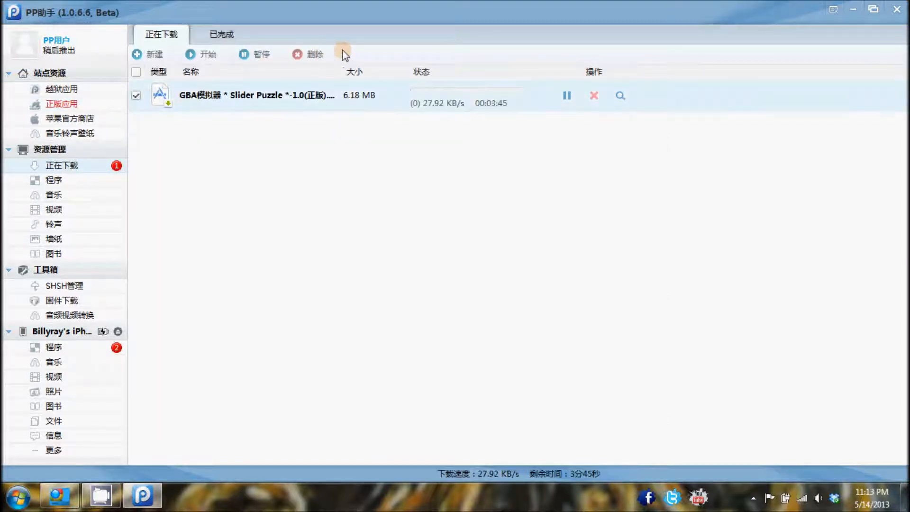
{"action": "left_click", "coordinate": [307, 54]}
{"action": "left_click", "coordinate": [401, 230]}
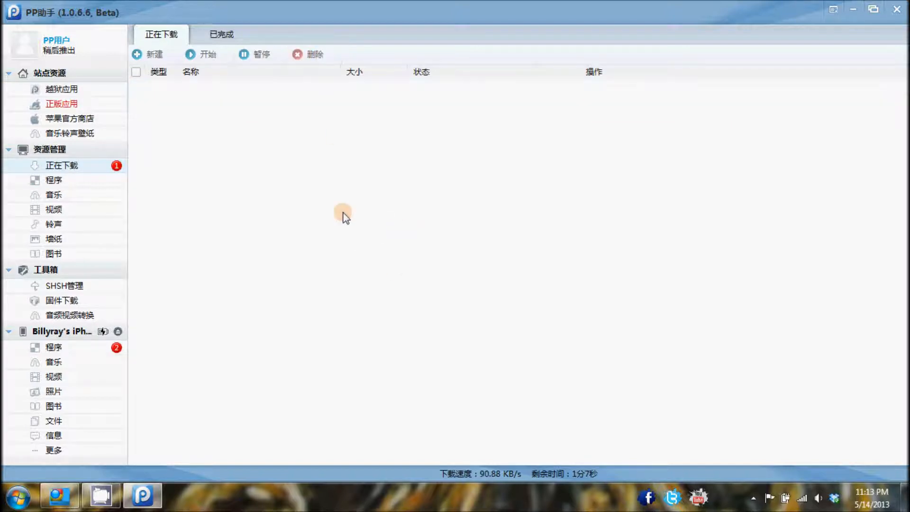
{"action": "left_click", "coordinate": [35, 183]}
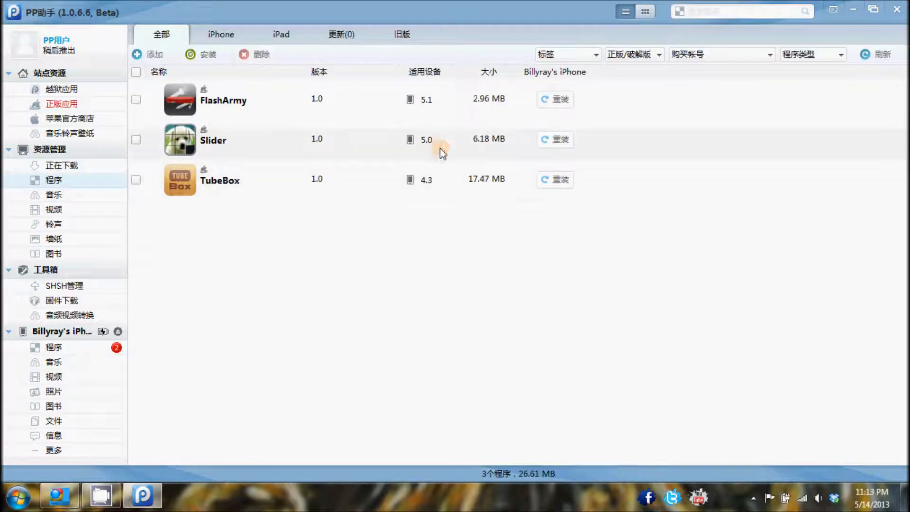
Reinstall Slider onto the iPhone from the library and return to the store results.
{"action": "left_click", "coordinate": [544, 140]}
{"action": "left_click", "coordinate": [61, 104]}
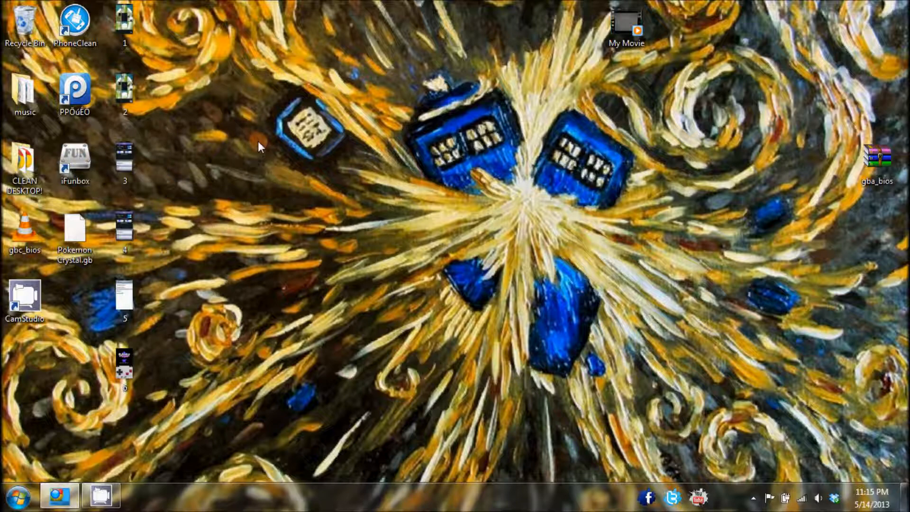
Launch iFunBox, list all installed iPhone apps, and open Slider's shared files folder.
{"action": "double_click", "coordinate": [76, 159]}
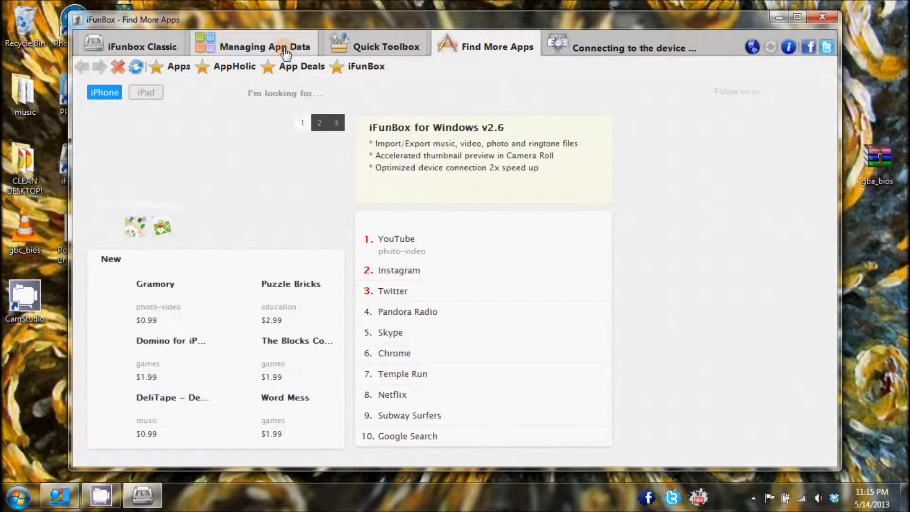
{"action": "left_click", "coordinate": [285, 49]}
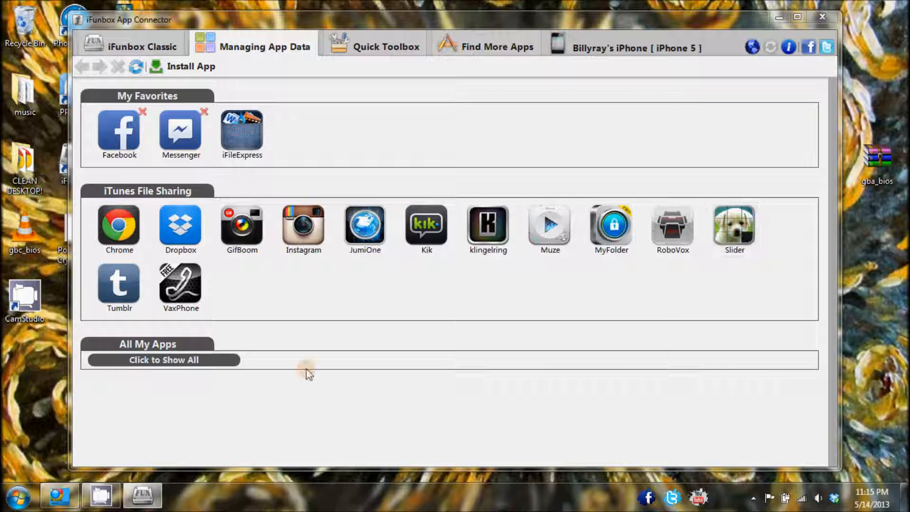
{"action": "left_click", "coordinate": [178, 361]}
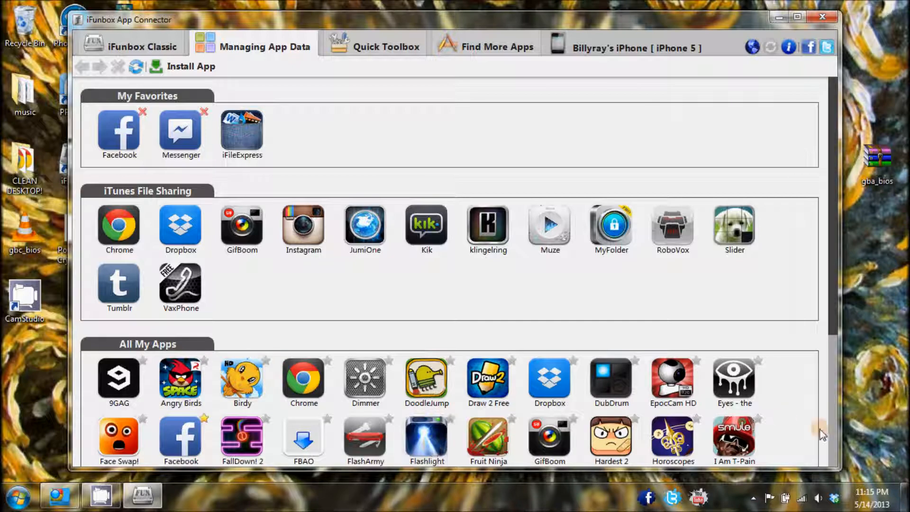
{"action": "double_click", "coordinate": [742, 230]}
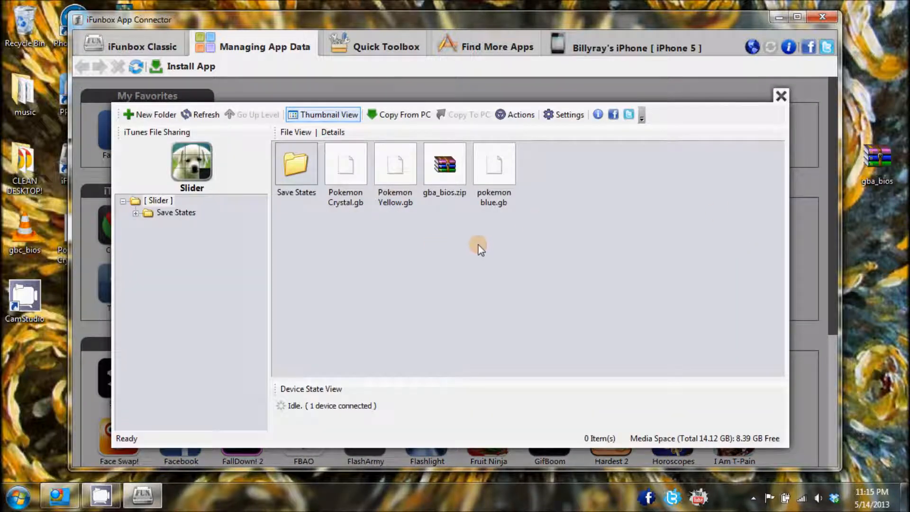
Copy the gba_bios archive from the desktop into Slider's shared folder.
{"action": "mouse_move", "coordinate": [575, 177]}
{"action": "left_mouse_down"}
{"action": "mouse_move", "coordinate": [355, 145]}
{"action": "mouse_move", "coordinate": [652, 308]}
{"action": "left_mouse_up"}
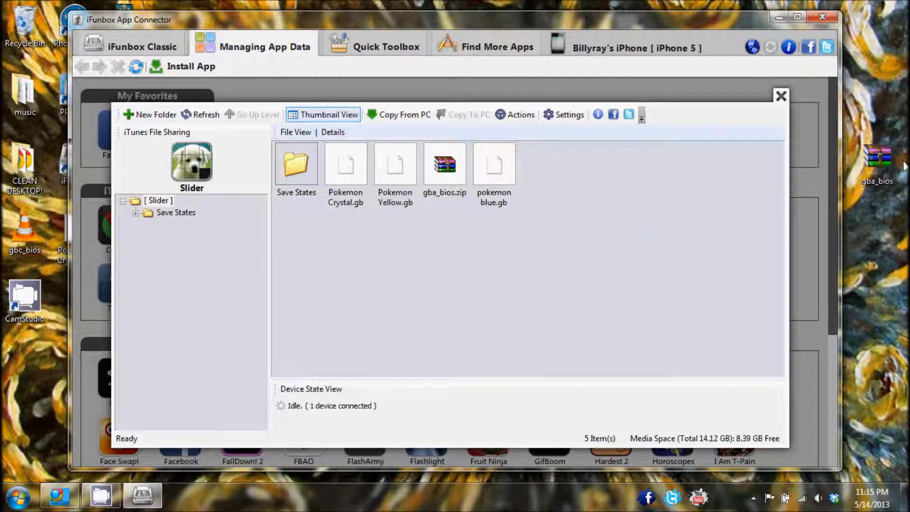
{"action": "mouse_move", "coordinate": [878, 162]}
{"action": "left_mouse_down"}
{"action": "mouse_move", "coordinate": [901, 169]}
{"action": "mouse_move", "coordinate": [882, 171]}
{"action": "left_mouse_up"}
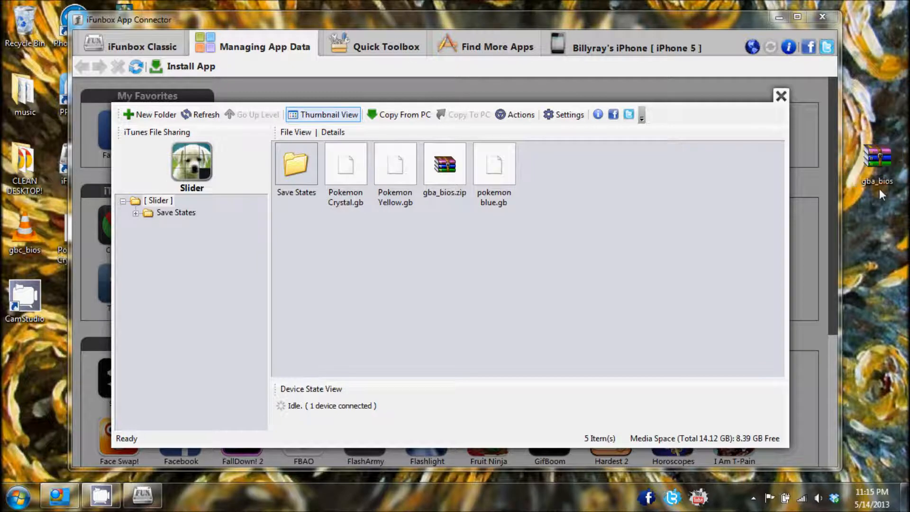
{"action": "mouse_move", "coordinate": [879, 163]}
{"action": "left_mouse_down"}
{"action": "mouse_move", "coordinate": [527, 172]}
{"action": "mouse_move", "coordinate": [540, 206]}
{"action": "left_mouse_up"}
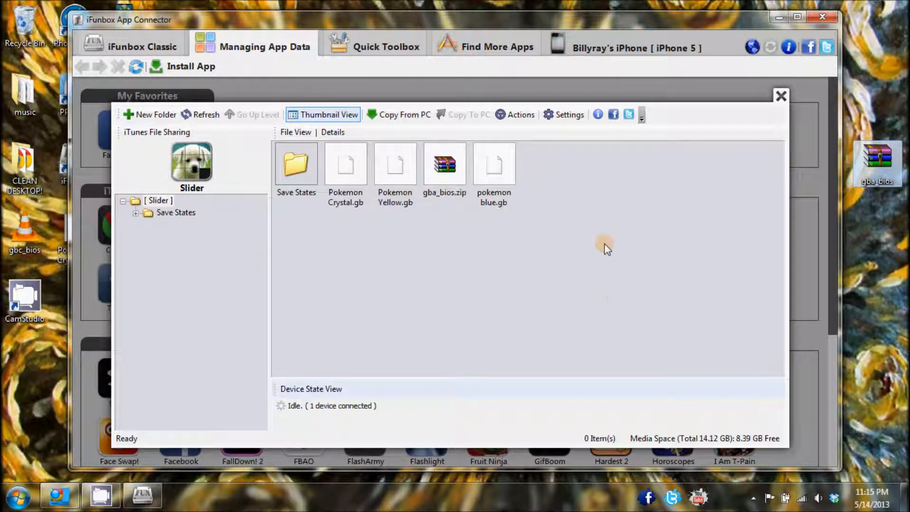
Move the iFunBox window aside to uncover the desktop's Pokemon Crystal.gbc file.
{"action": "left_click_drag", "start_coordinate": [540, 245], "coordinate": [357, 268]}
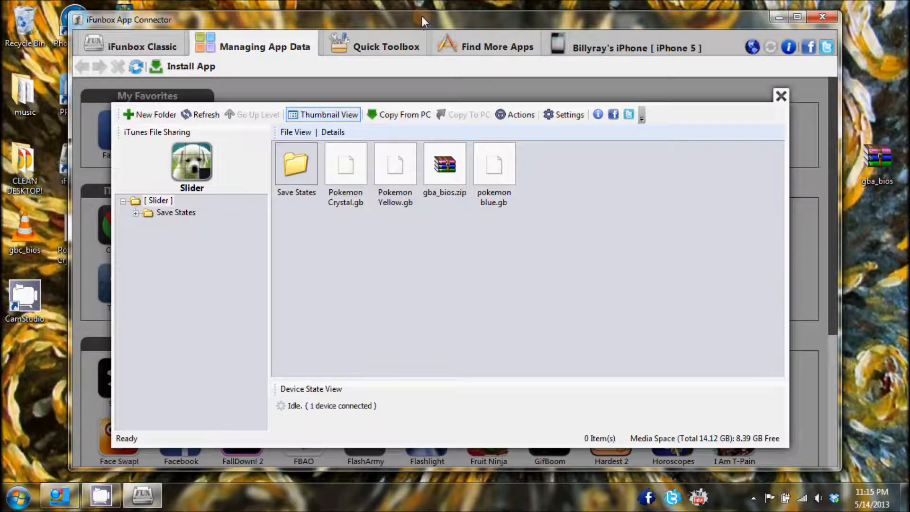
{"action": "mouse_move", "coordinate": [422, 16]}
{"action": "left_mouse_down"}
{"action": "mouse_move", "coordinate": [606, 22]}
{"action": "mouse_move", "coordinate": [572, 19]}
{"action": "left_mouse_up"}
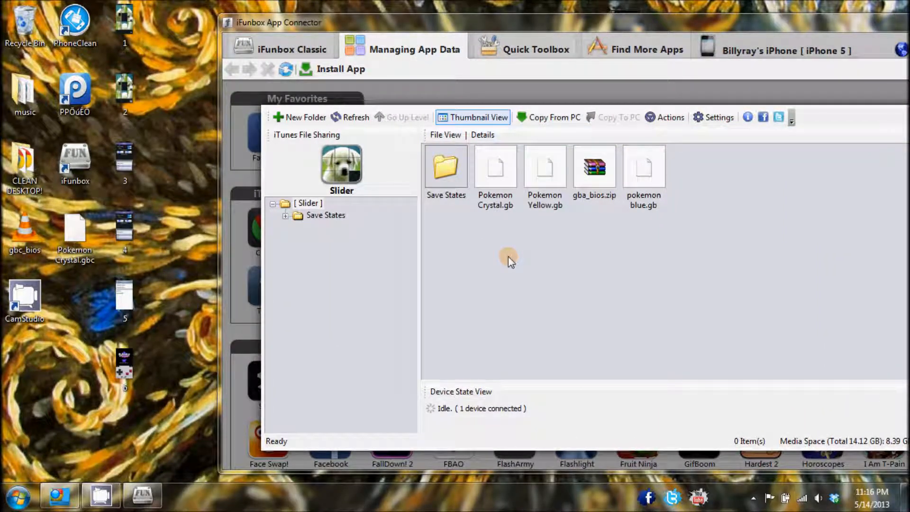
Rename Pokemon Crystal.gbc to Pokemon Crystal.gb, accepting the extension-change warning.
{"action": "right_click", "coordinate": [91, 264]}
{"action": "left_click", "coordinate": [78, 256]}
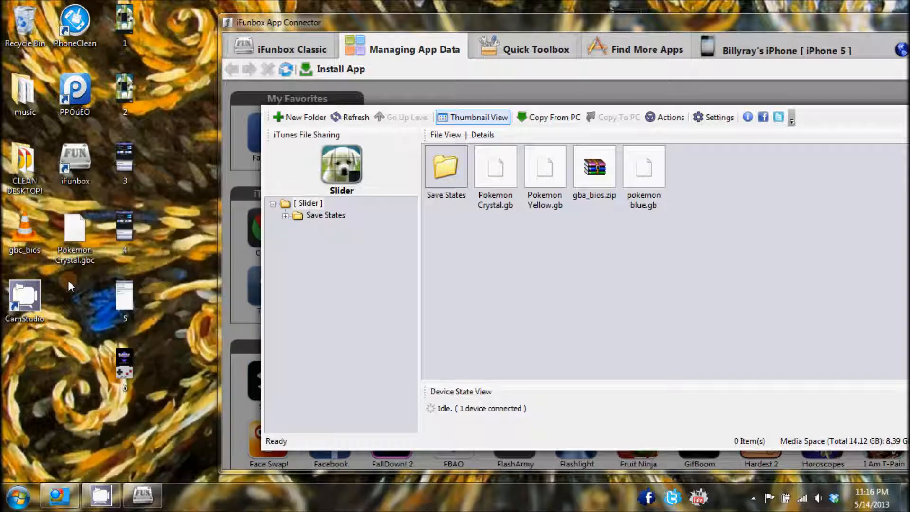
{"action": "right_click", "coordinate": [88, 260]}
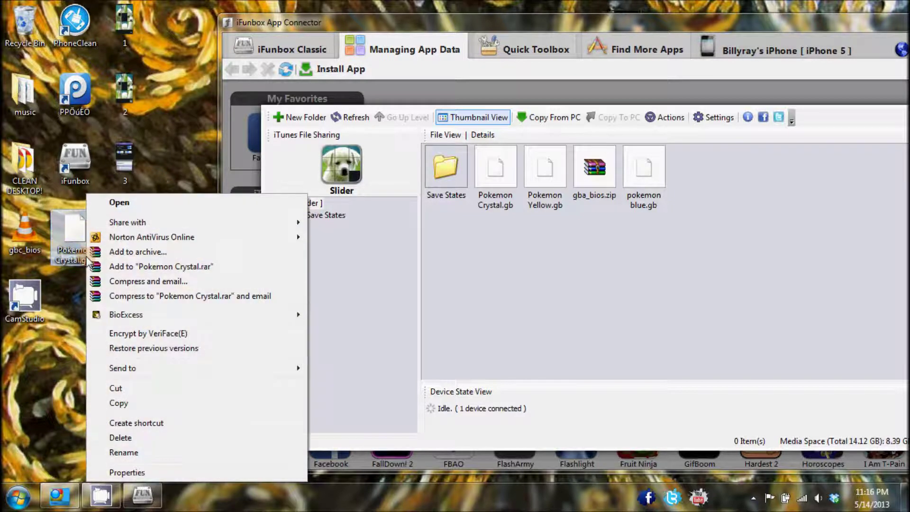
{"action": "left_click", "coordinate": [121, 452]}
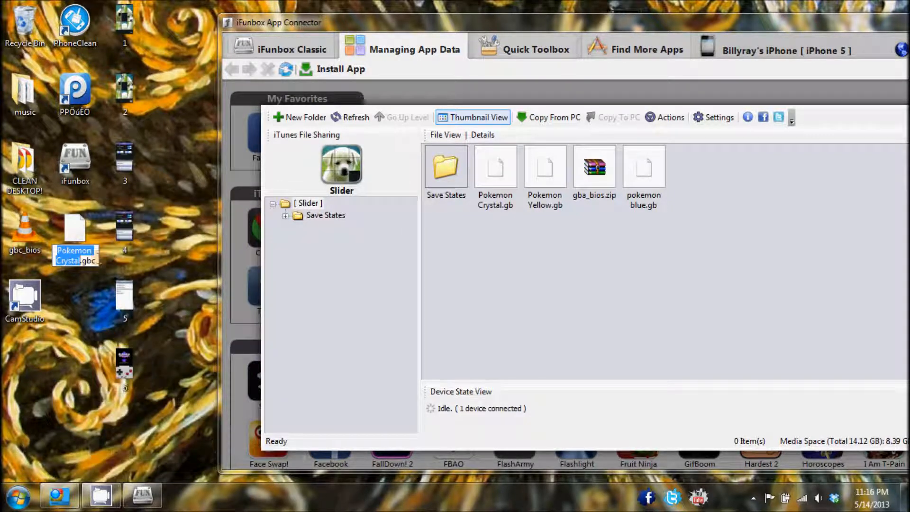
{"action": "key", "text": "BackSpace"}
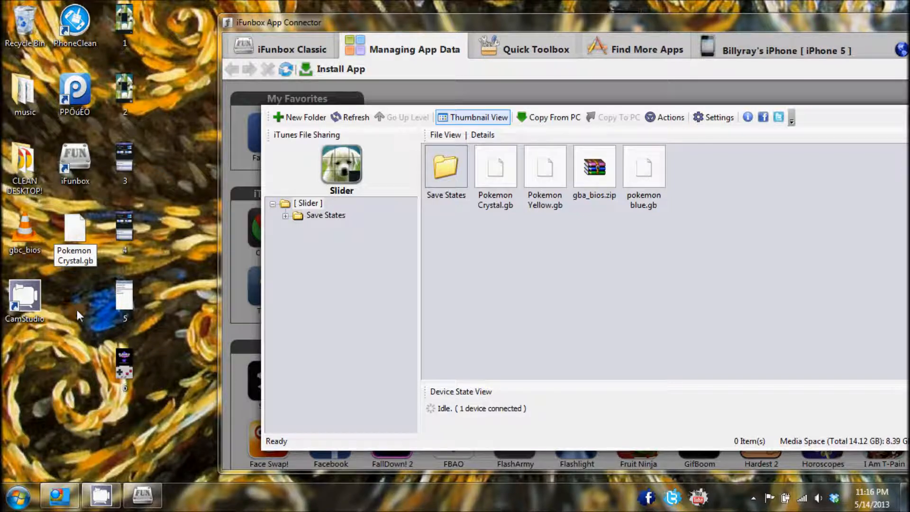
{"action": "key", "text": "Return"}
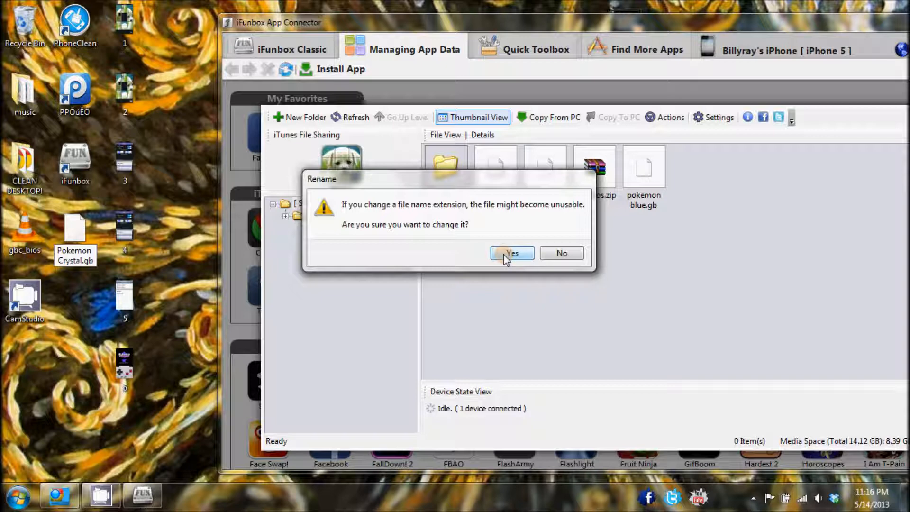
{"action": "left_click", "coordinate": [504, 253]}
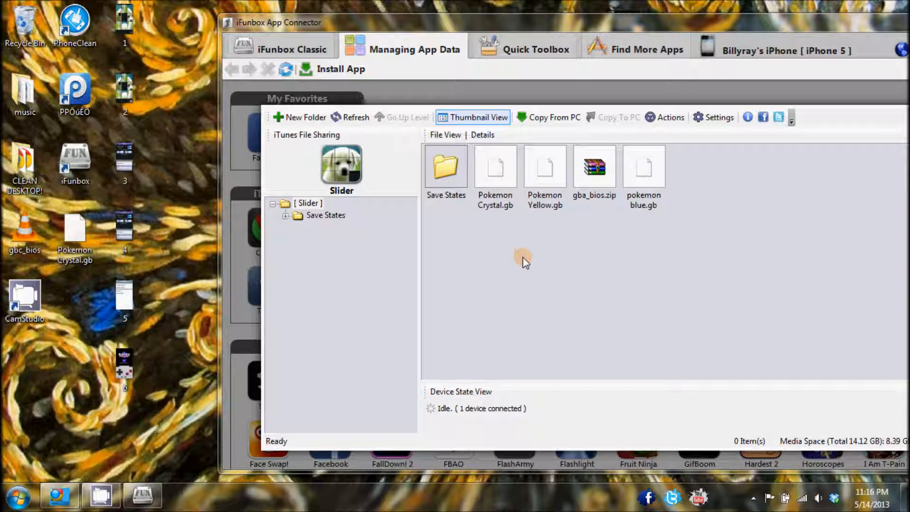
Copy Pokemon Crystal.gb from the desktop into the Slider app's files.
{"action": "left_click_drag", "start_coordinate": [199, 341], "coordinate": [85, 275]}
{"action": "left_click", "coordinate": [77, 239]}
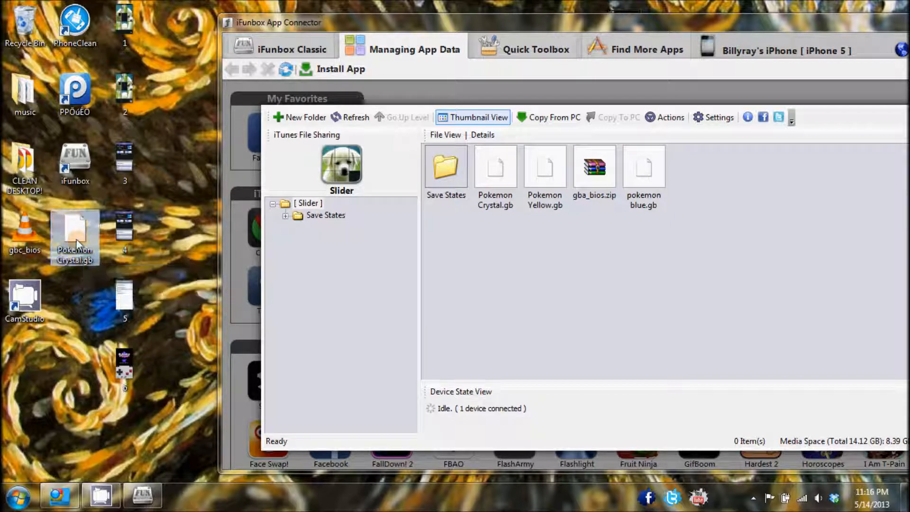
{"action": "mouse_move", "coordinate": [77, 238]}
{"action": "left_mouse_down"}
{"action": "mouse_move", "coordinate": [568, 265]}
{"action": "mouse_move", "coordinate": [558, 249]}
{"action": "left_mouse_up"}
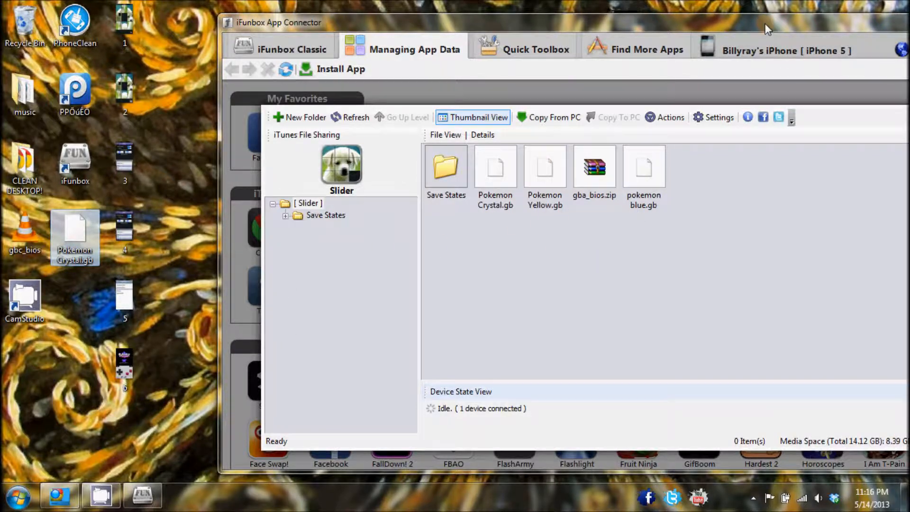
Close the Slider file-sharing panel and exit iFunBox.
{"action": "mouse_move", "coordinate": [767, 26]}
{"action": "left_mouse_down"}
{"action": "mouse_move", "coordinate": [613, 40]}
{"action": "mouse_move", "coordinate": [738, 33]}
{"action": "left_mouse_up"}
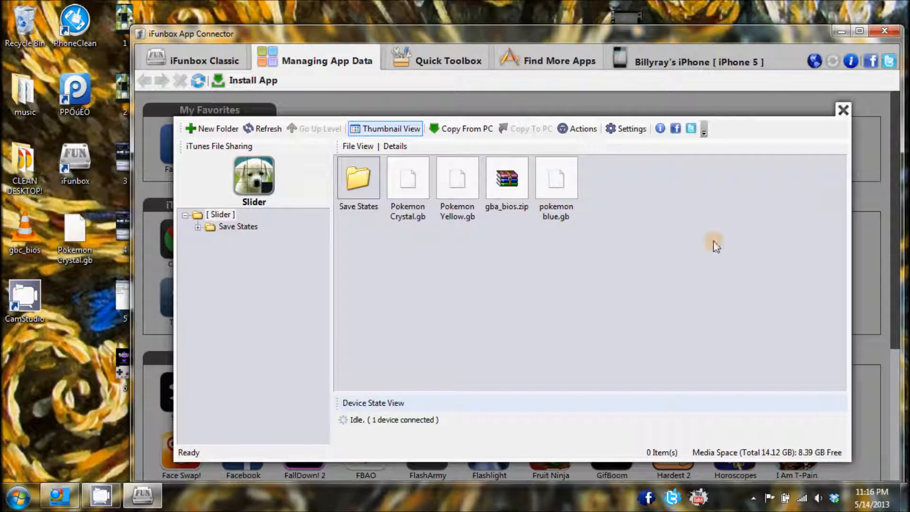
{"action": "left_click", "coordinate": [843, 112]}
{"action": "left_click", "coordinate": [885, 31]}
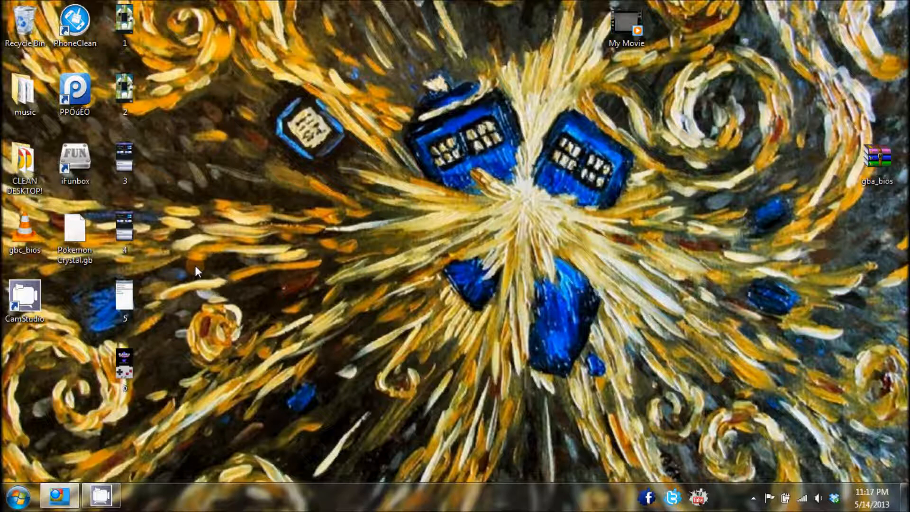
Open screenshot 1, the puppy sliding puzzle, in Windows Live Photo Gallery.
{"action": "double_click", "coordinate": [127, 27]}
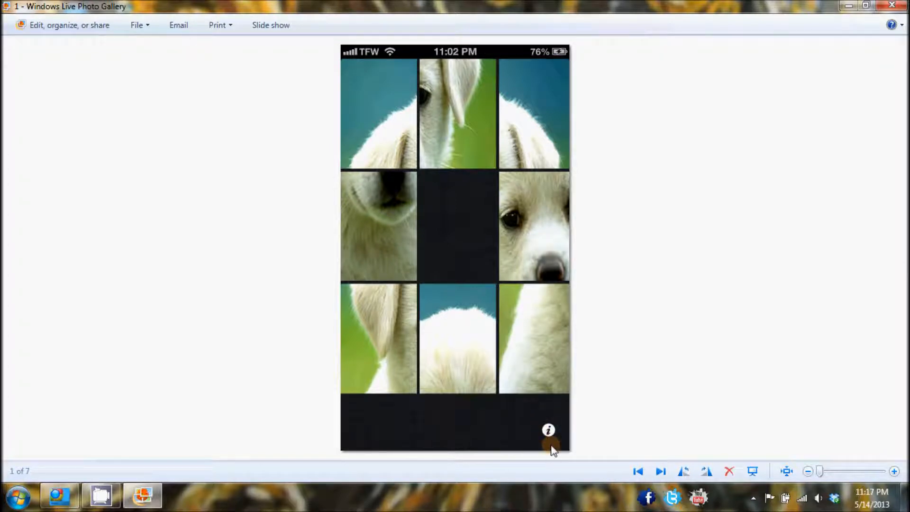
Page through screenshots 2–6: Slider settings, GBA ROM list, and Pokémon Crystal title screen.
{"action": "left_click", "coordinate": [660, 471]}
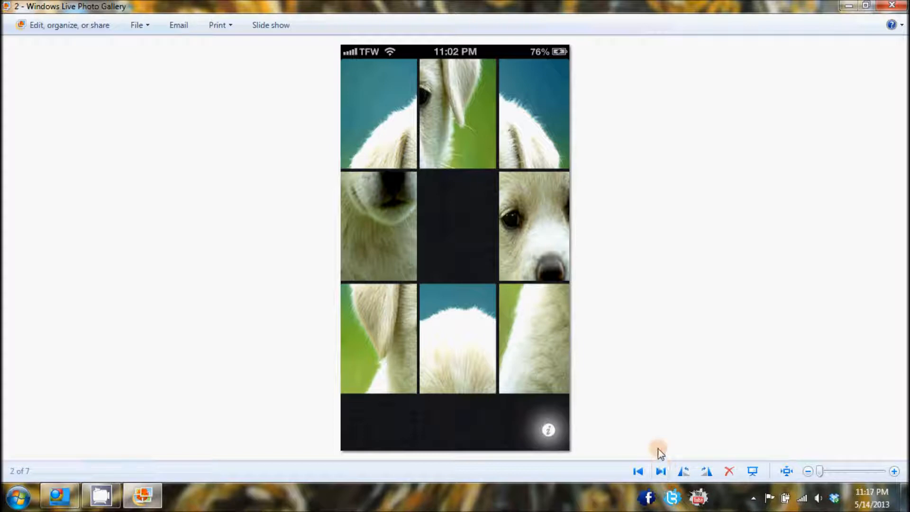
{"action": "left_click", "coordinate": [661, 470]}
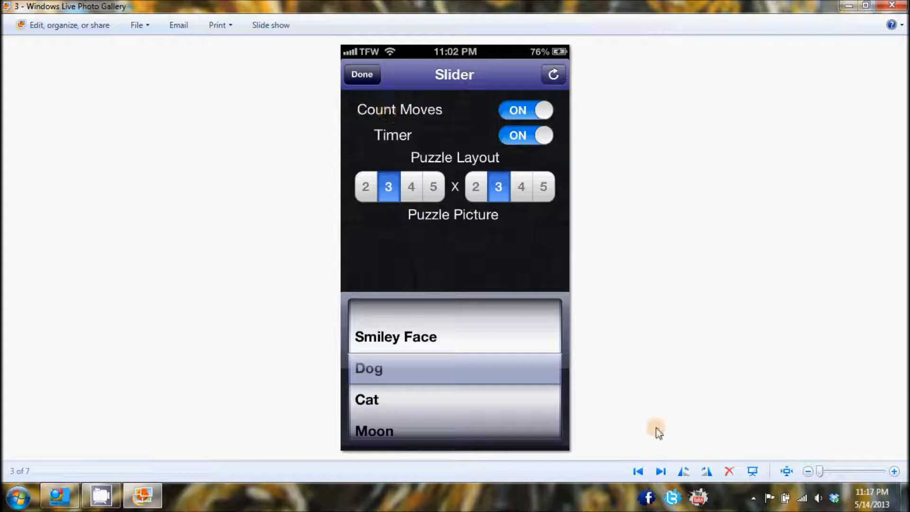
{"action": "left_click", "coordinate": [660, 471]}
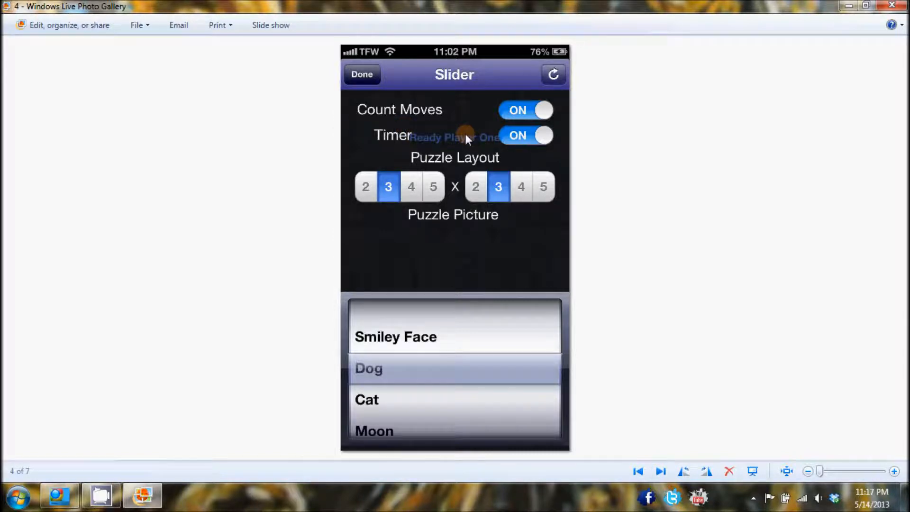
{"action": "left_click", "coordinate": [661, 471]}
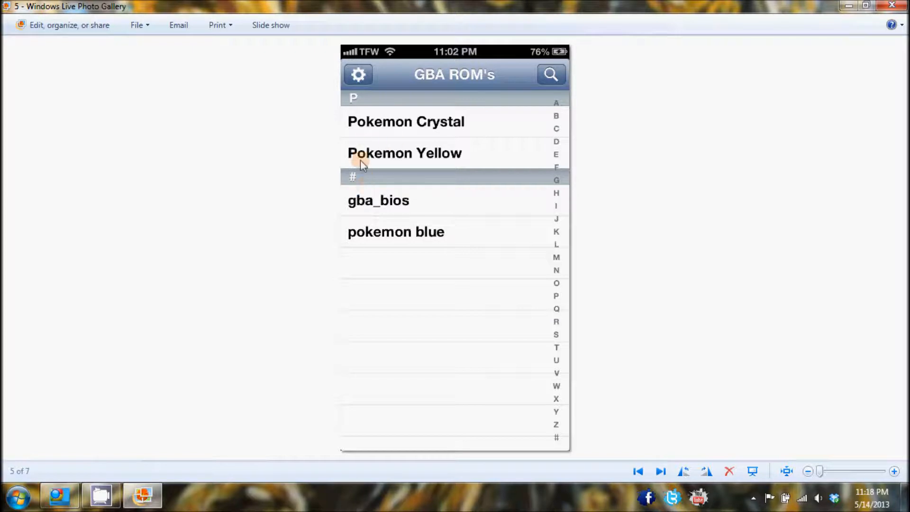
{"action": "left_click", "coordinate": [661, 470]}
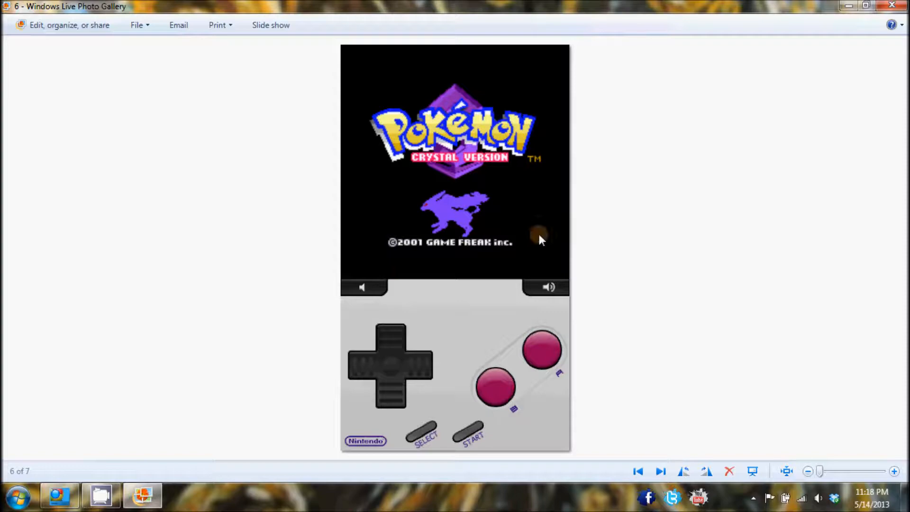
{"action": "left_click", "coordinate": [892, 6]}
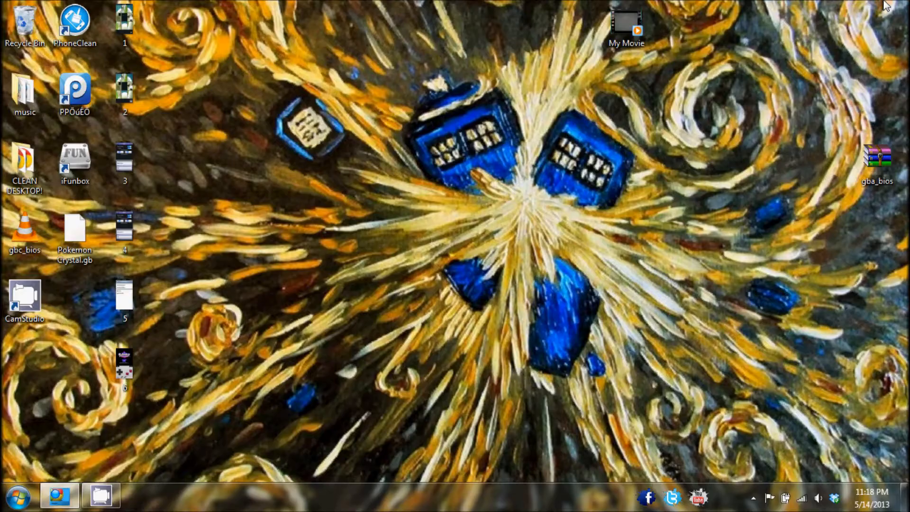